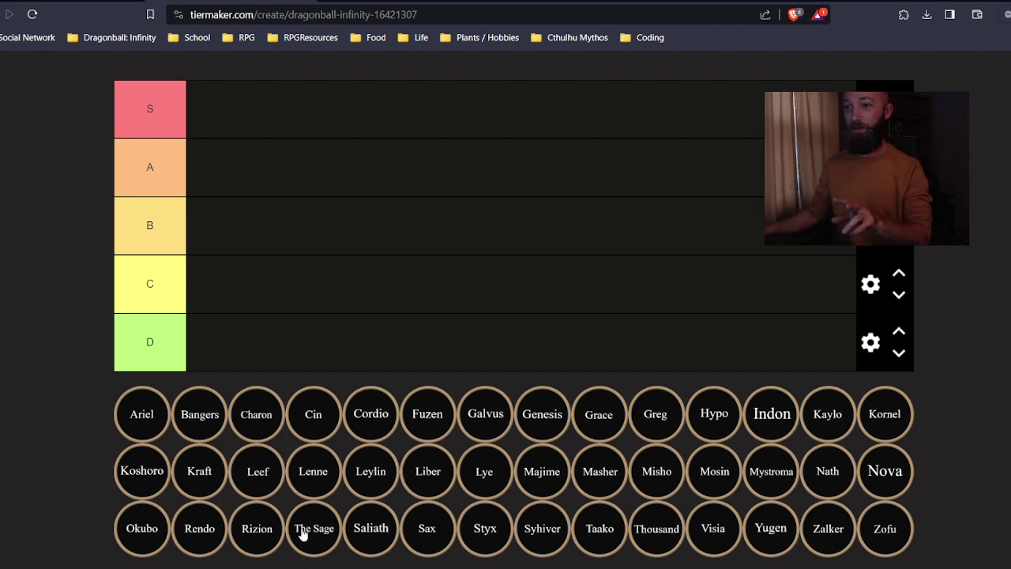
Move The Sage from the character pool into the top S tier row.
left_click_drag(309, 535, 211, 115)
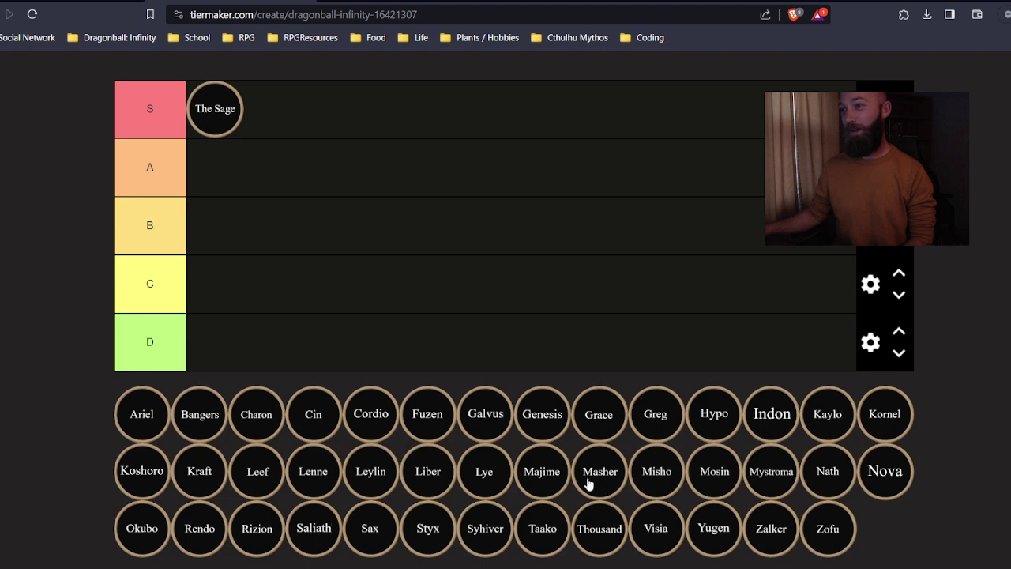
Move Rendo from the pool into the bottom D tier row.
left_click_drag(200, 528, 217, 347)
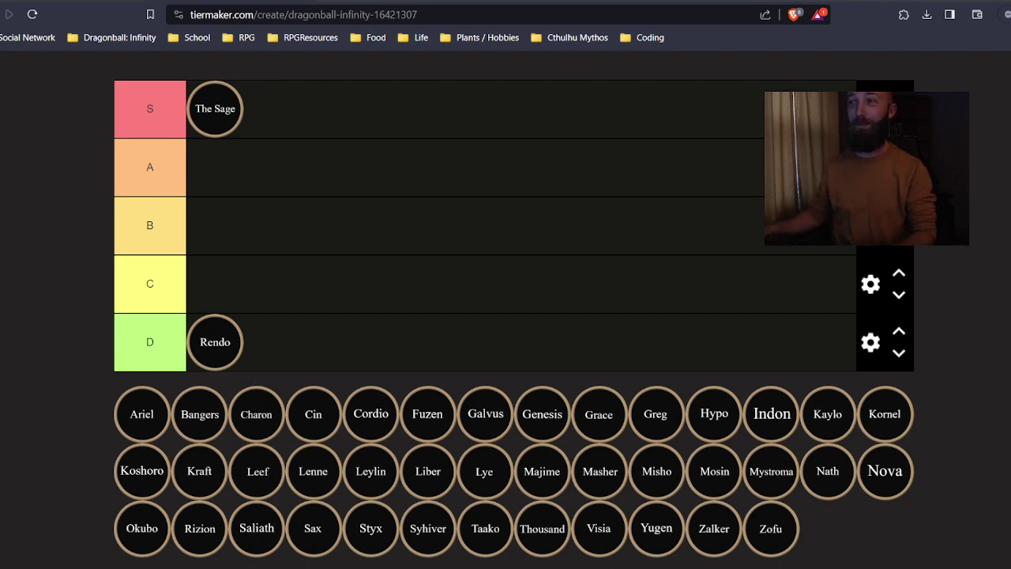
Move Ariel from the pool into the D row, right after Rendo.
left_click_drag(162, 414, 278, 347)
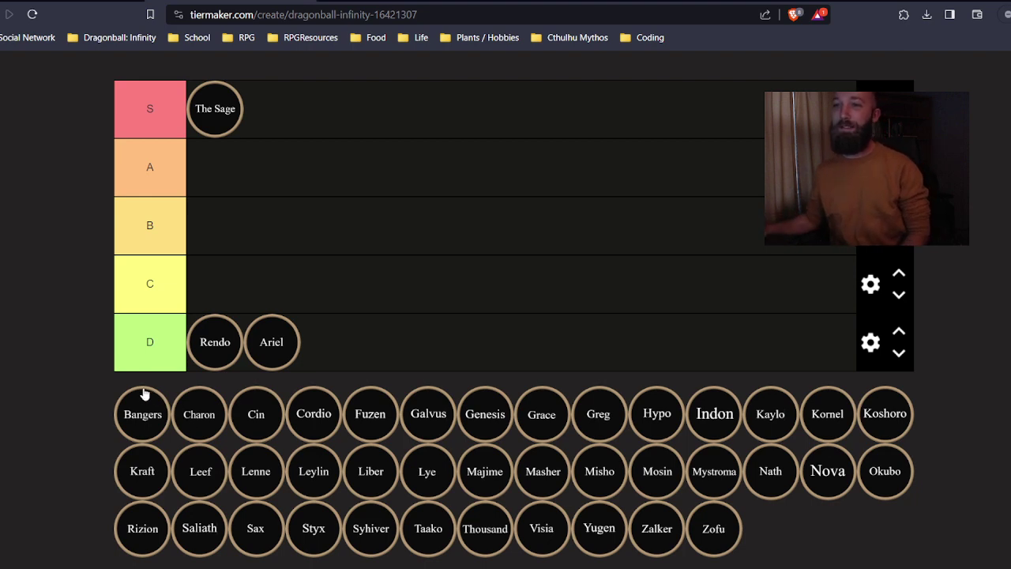
Move Bangers from the pool into the C tier row.
left_click_drag(154, 417, 226, 291)
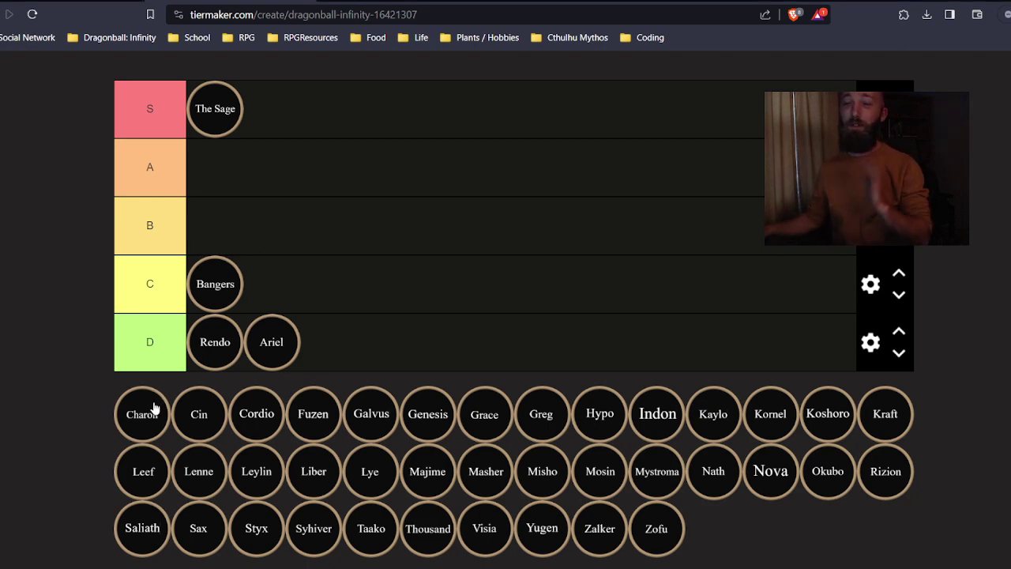
Move Charon from the pool into the C row, following Bangers.
left_click_drag(158, 417, 294, 286)
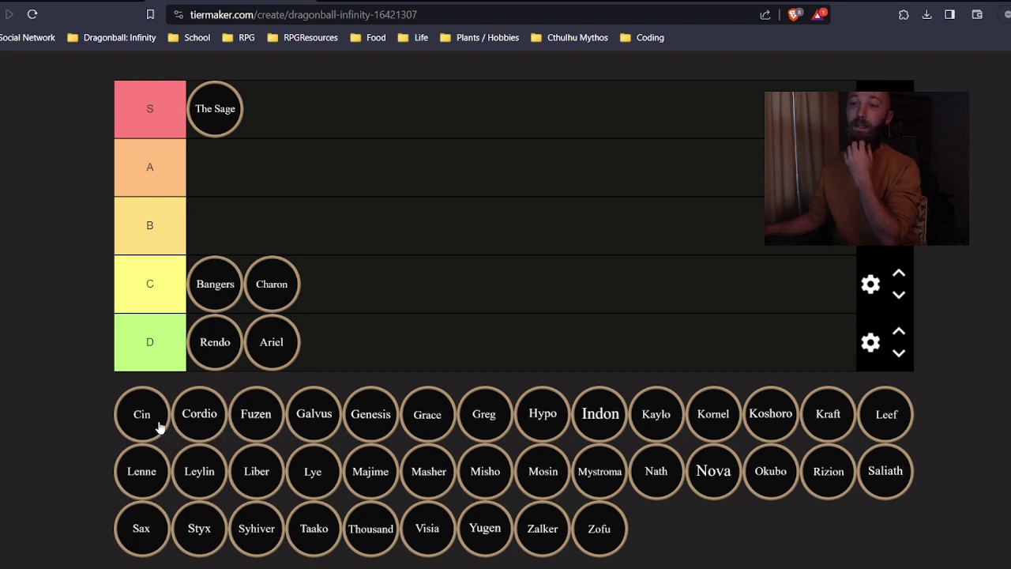
Move Cin from the pool into the A tier row.
left_click_drag(159, 427, 243, 182)
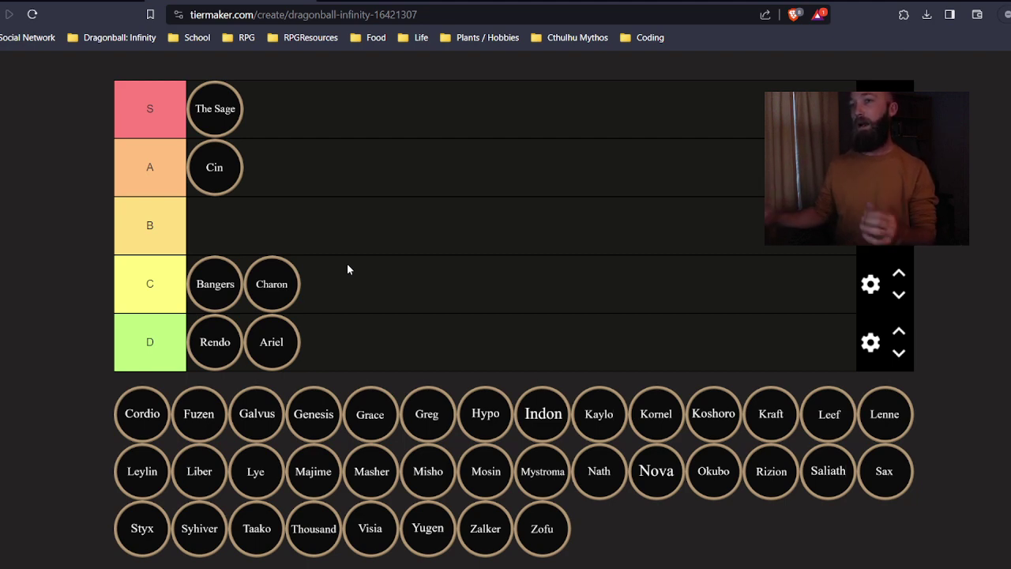
Move Cordio from the pool into the empty B tier row.
left_click_drag(142, 419, 222, 226)
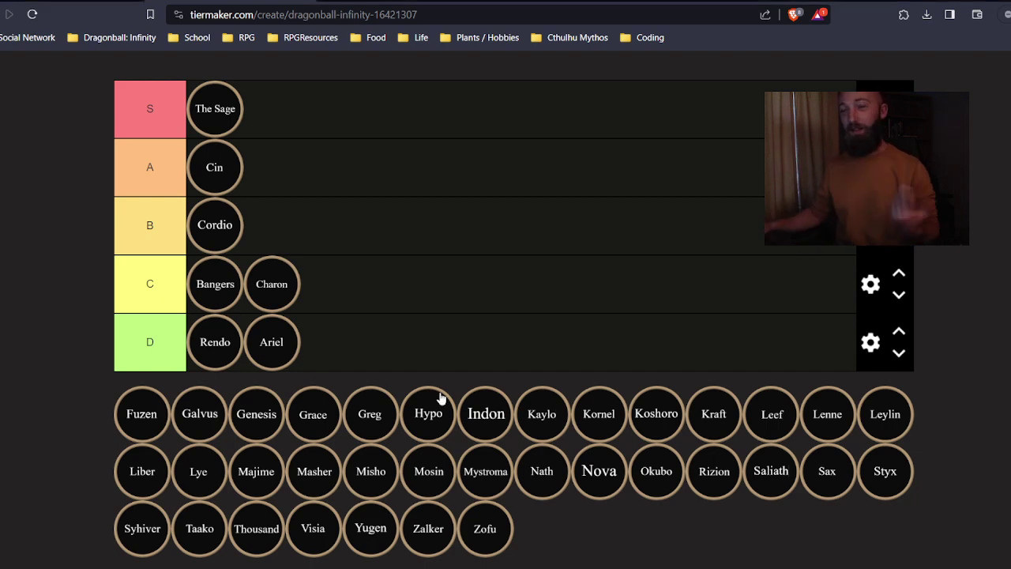
Move Fuzen from the pool into the S row, next to The Sage.
left_click_drag(151, 426, 283, 118)
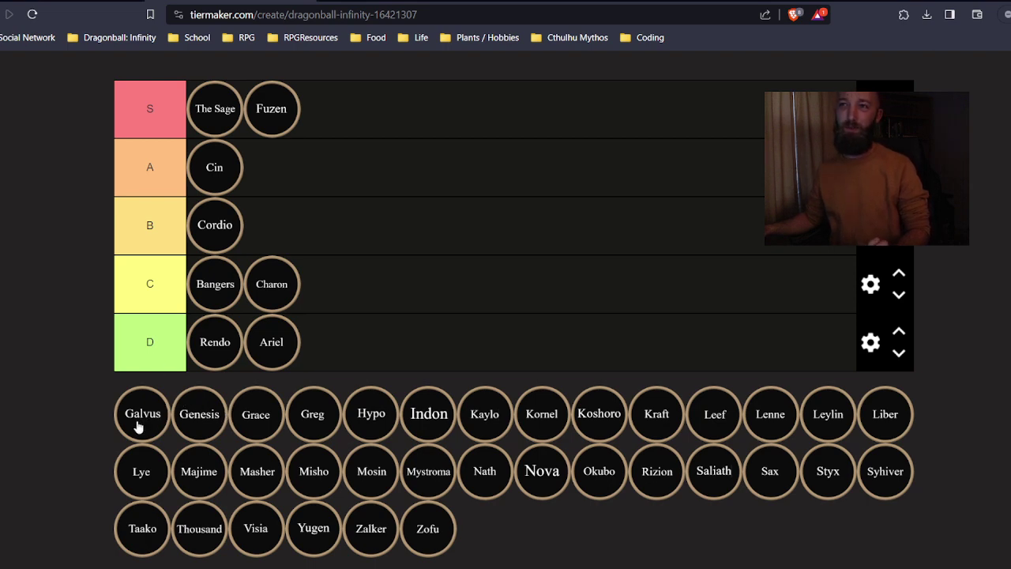
Move Galvus from the unranked pool into the A row, right after Cin.
left_click_drag(138, 427, 282, 169)
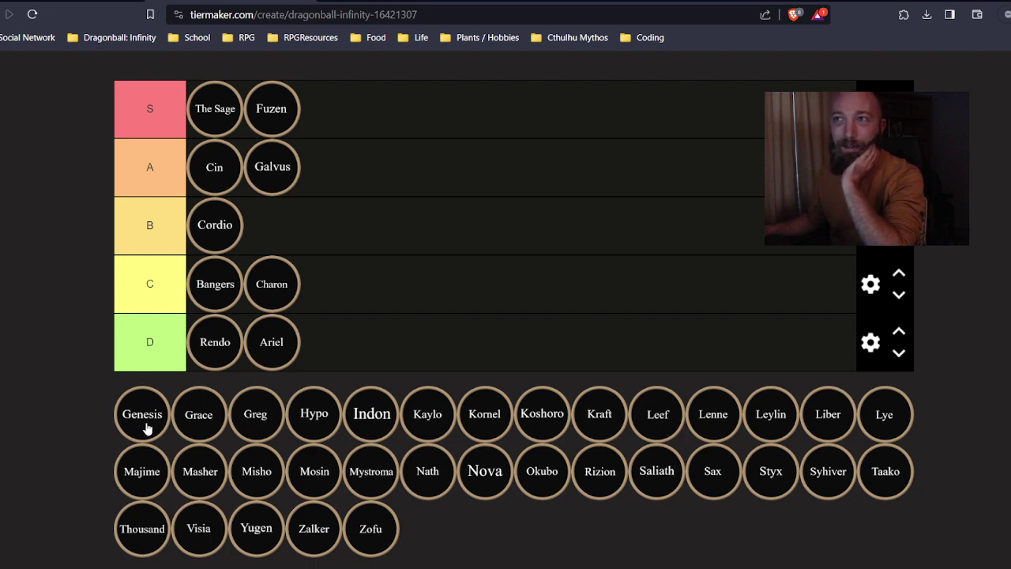
Move Genesis from the pool into the A row, following Cin and Galvus.
left_click_drag(146, 428, 340, 176)
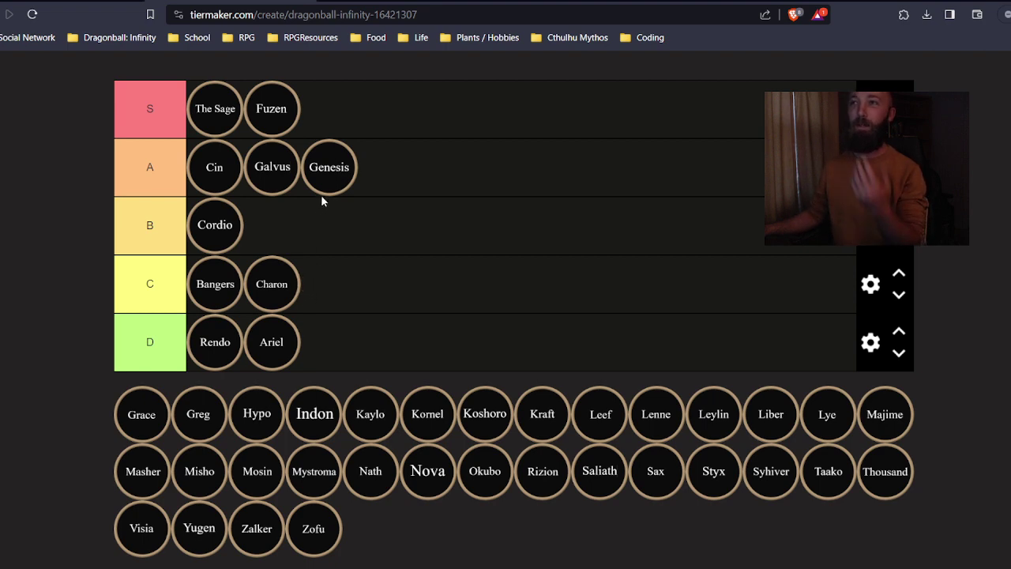
Move Genesis to the front of tier A, Charon ahead of Bangers in C, and Ariel ahead of Rendo in D.
left_click_drag(327, 179, 208, 163)
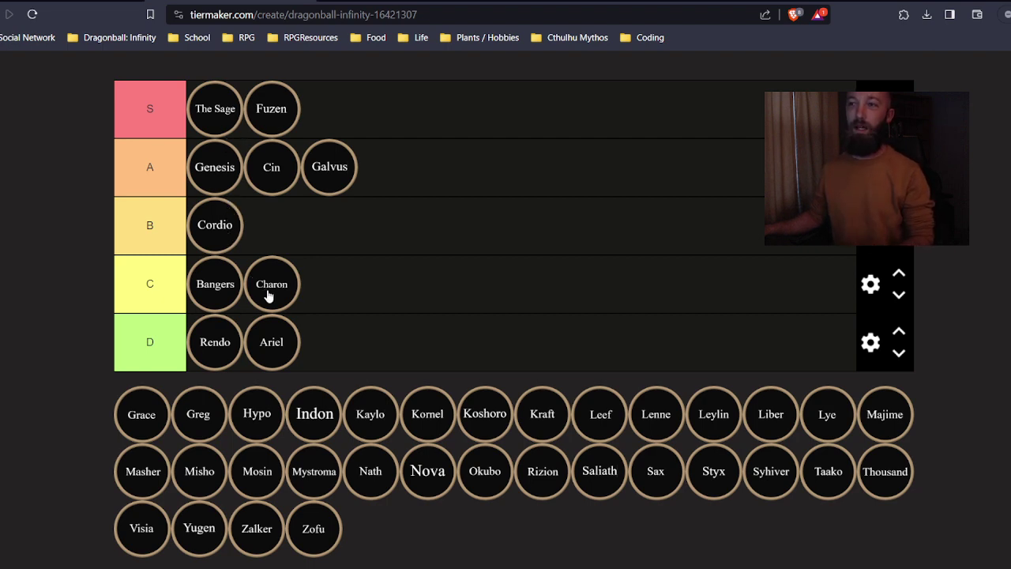
left_click_drag(268, 295, 200, 297)
mouse_move(275, 298)
left_mouse_down()
mouse_move(200, 293)
mouse_move(163, 306)
mouse_move(217, 293)
mouse_move(286, 299)
left_mouse_up()
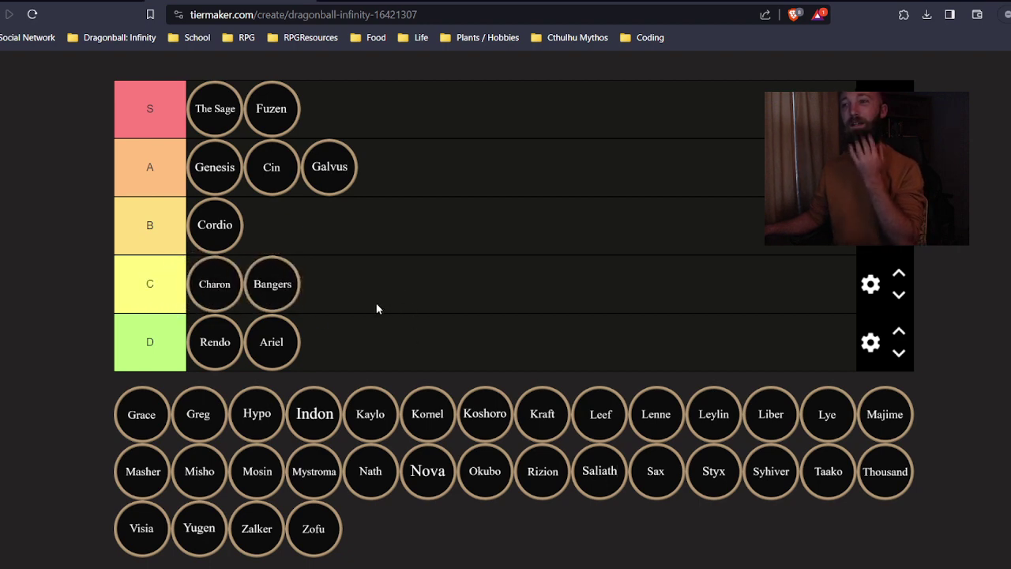
left_click_drag(276, 348, 225, 350)
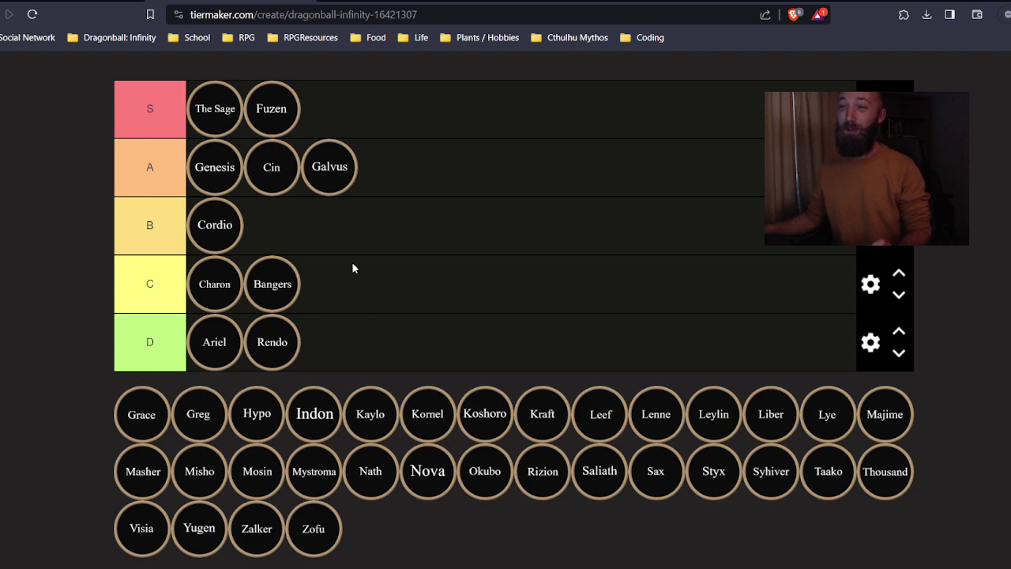
Place Grace from the pool at the front of tier D, ahead of Ariel and Rendo.
left_click_drag(141, 423, 276, 361)
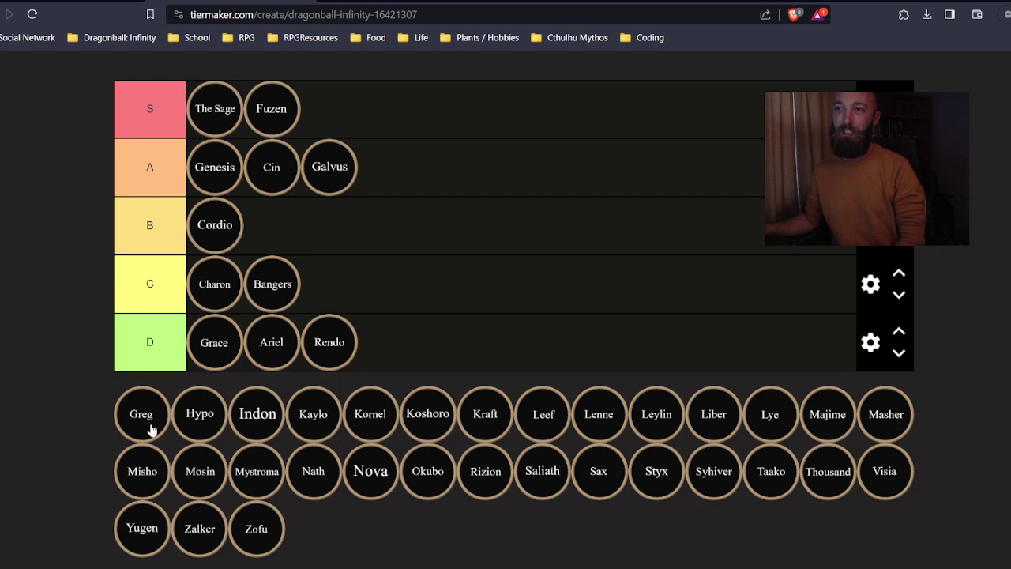
Place Greg from the pool at the end of tier C, after Bangers.
left_click_drag(153, 429, 353, 297)
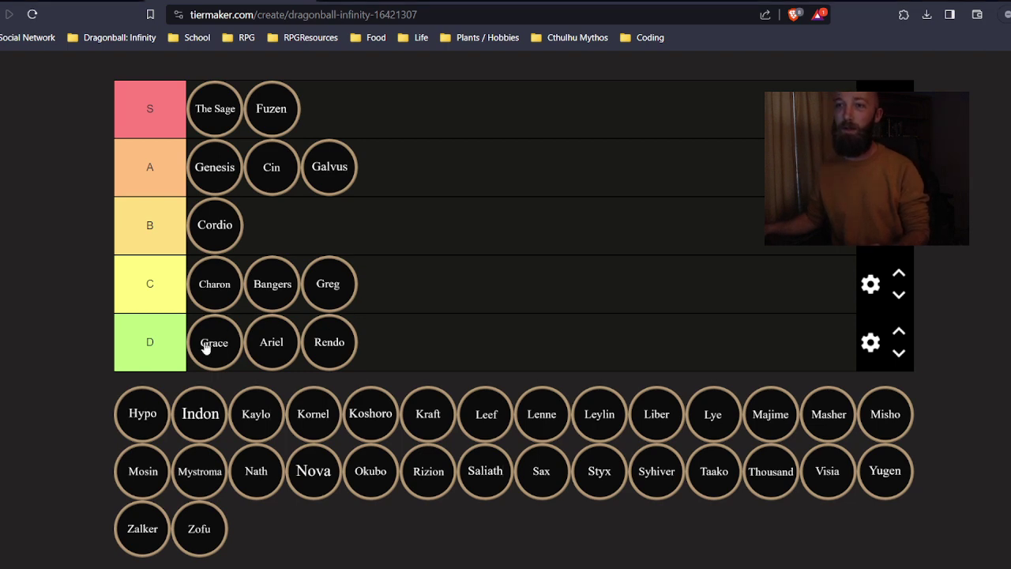
Place Hypo from the pool at the front of tier B, before Cordio.
left_click_drag(148, 424, 218, 234)
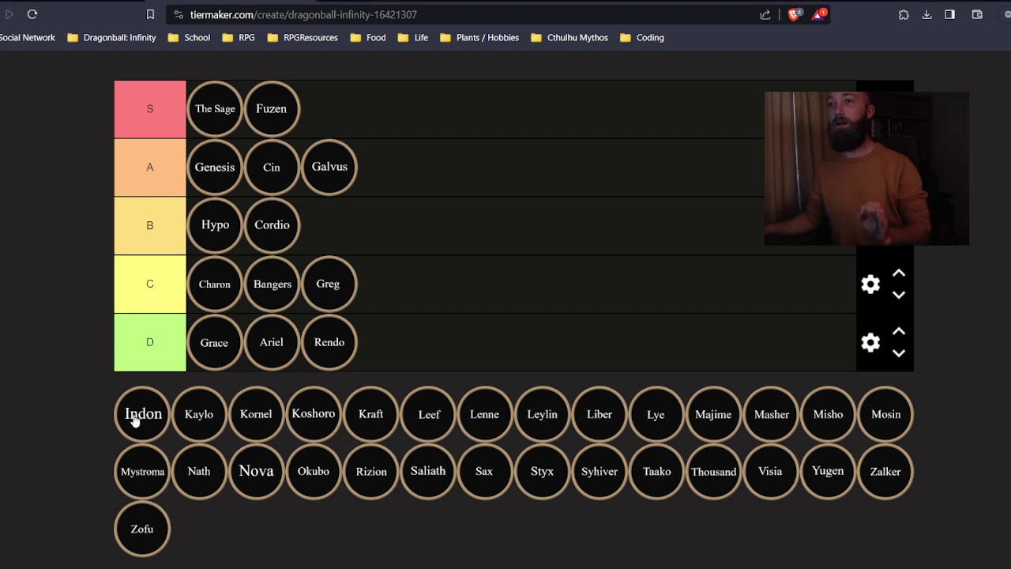
Rank Indon in tier A, then place Kaylo in tier B after Cordio.
left_click_drag(141, 412, 257, 168)
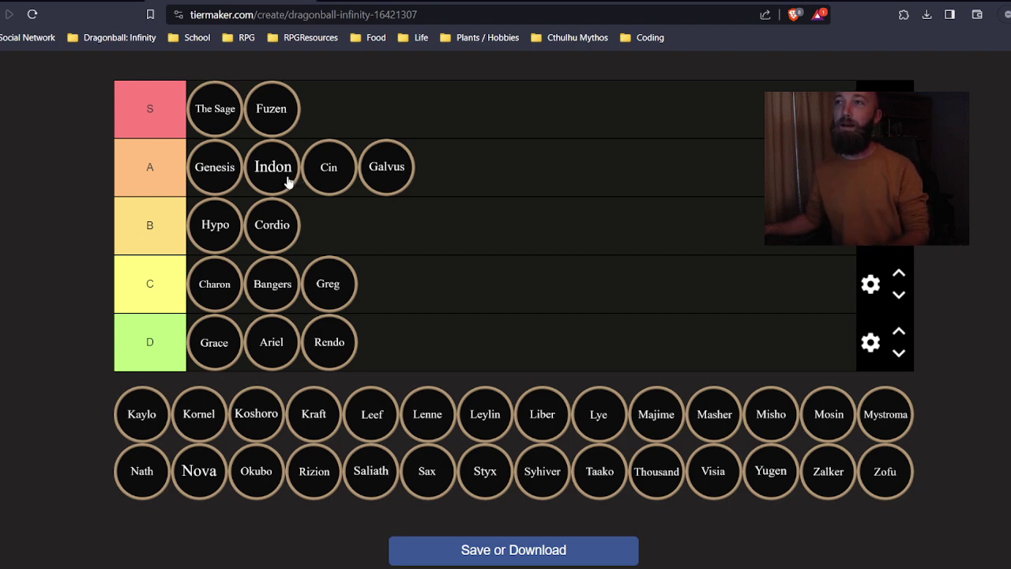
left_click_drag(276, 175, 332, 175)
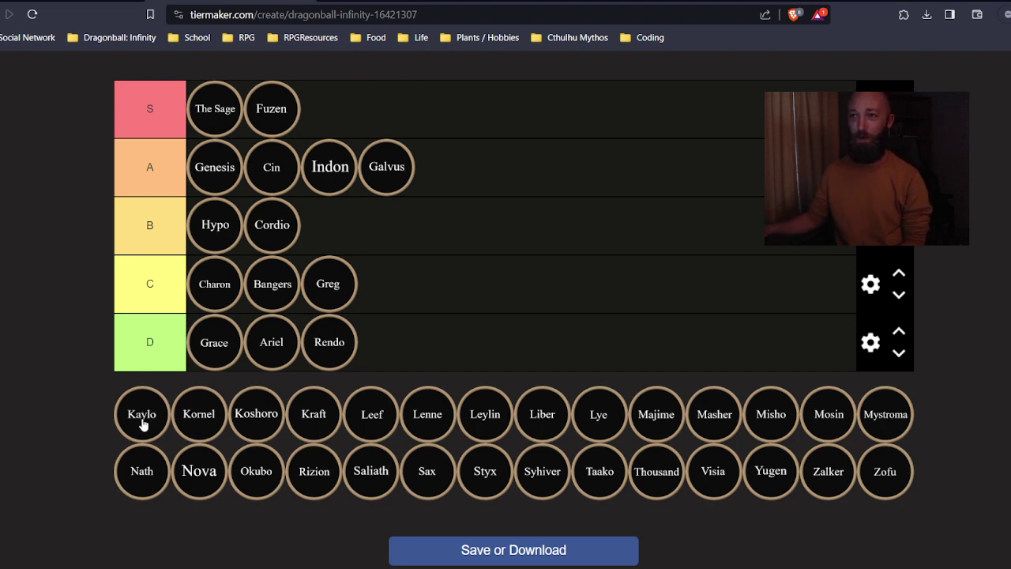
left_click_drag(143, 424, 341, 231)
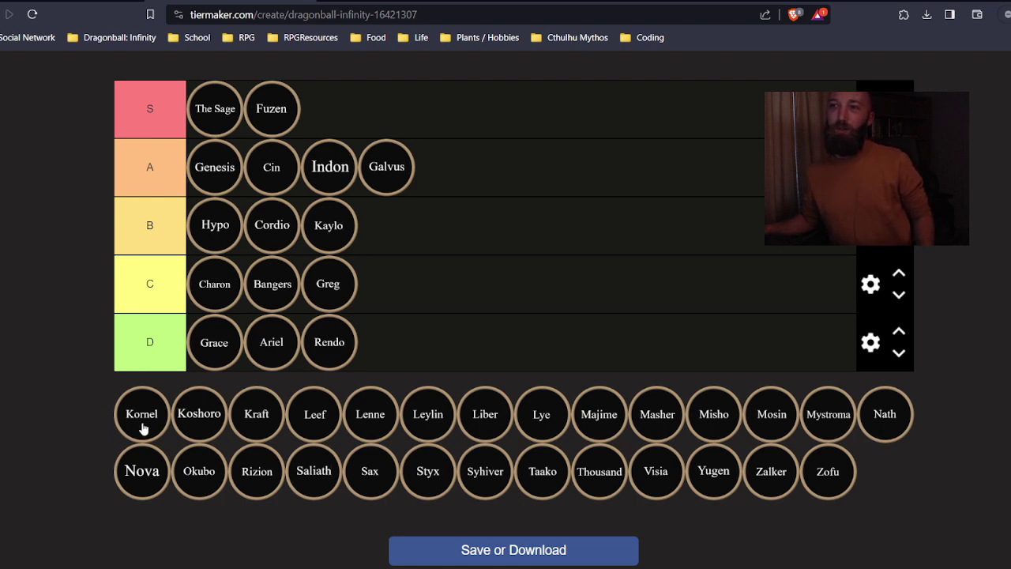
Place Kornel from the pool at the front of tier C, before Charon, Bangers and Greg.
left_click_drag(146, 423, 226, 293)
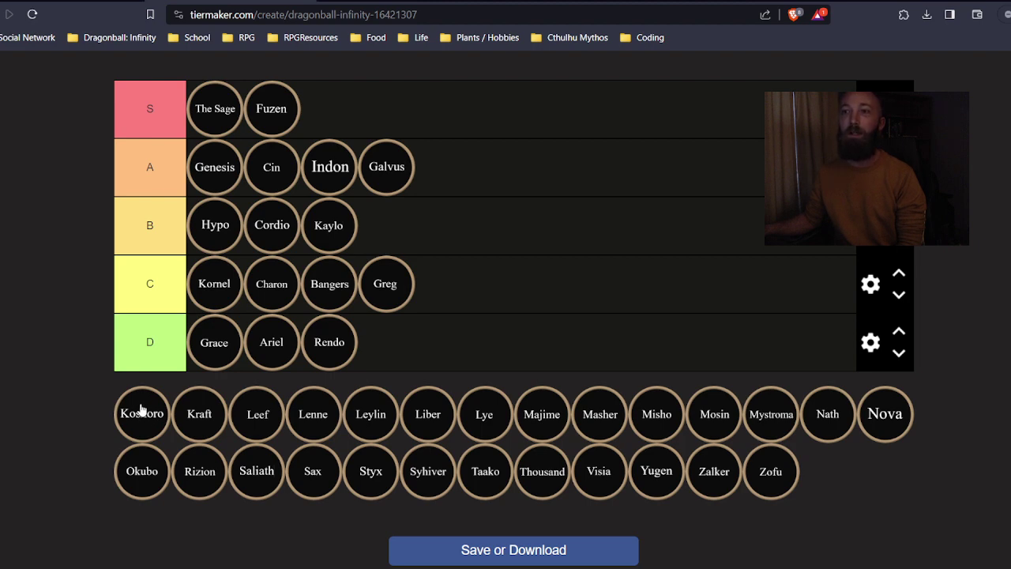
Place Koshoro from the pool in tier B, after Cordio and before Kaylo.
left_click_drag(141, 414, 330, 225)
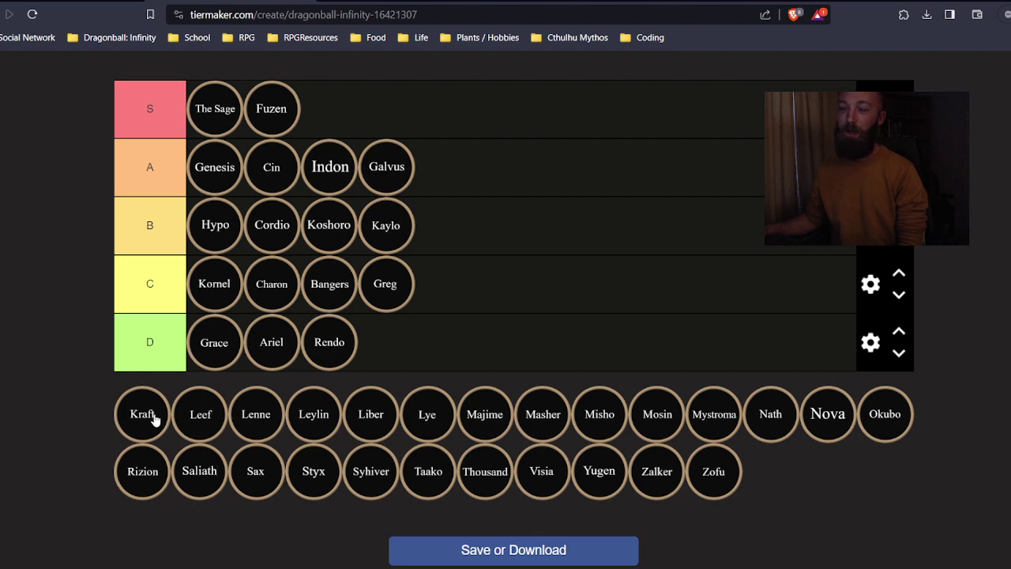
Place Kraft from the pool in tier D, after Grace and before Ariel.
left_click_drag(152, 419, 287, 346)
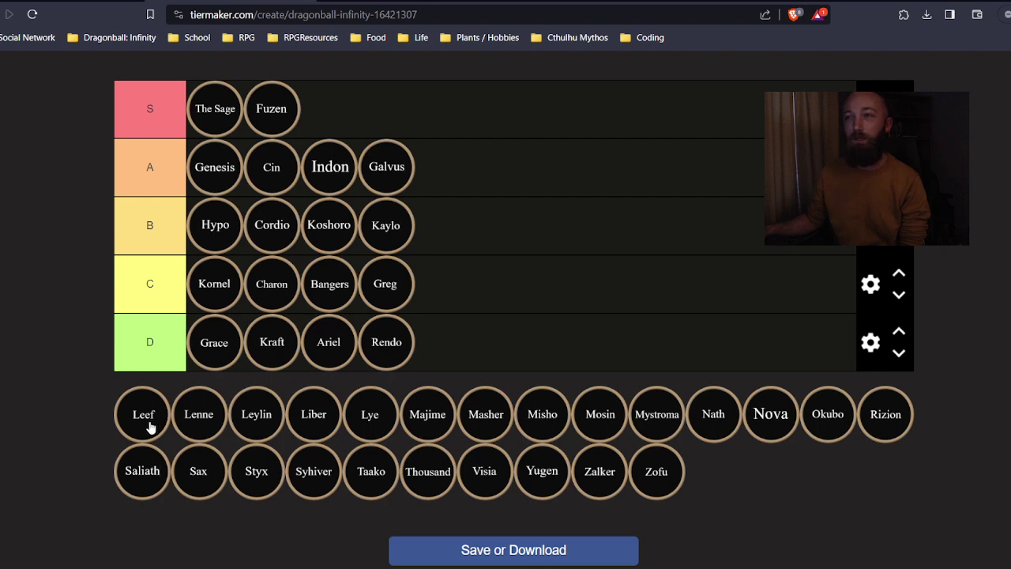
Place Leef from the pool as the first entry of tier C, before Kornel.
left_click_drag(146, 427, 276, 296)
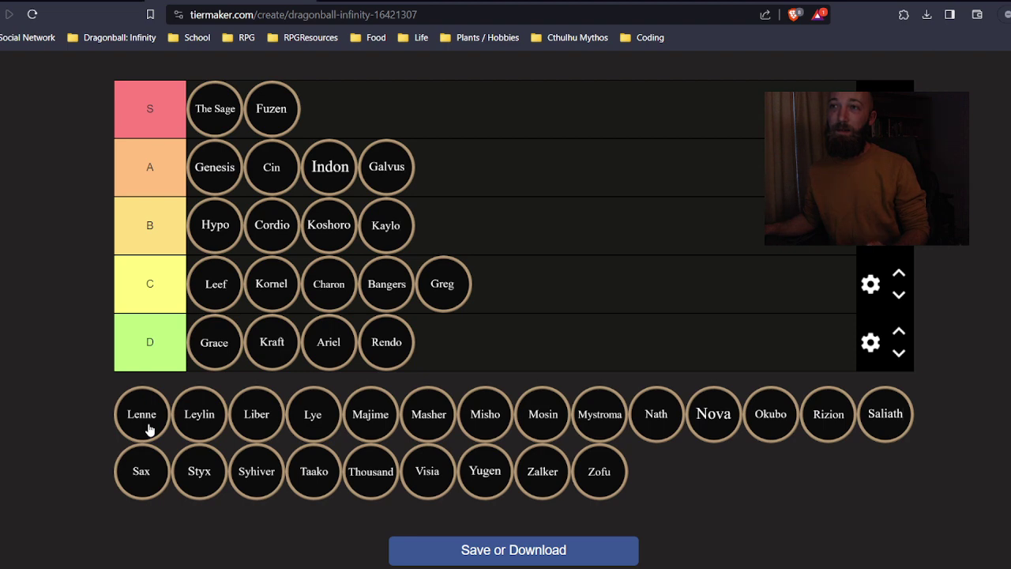
Add Lenne to tier B and shift it left until it sits after Hypo, before Cordio.
left_click_drag(151, 429, 397, 241)
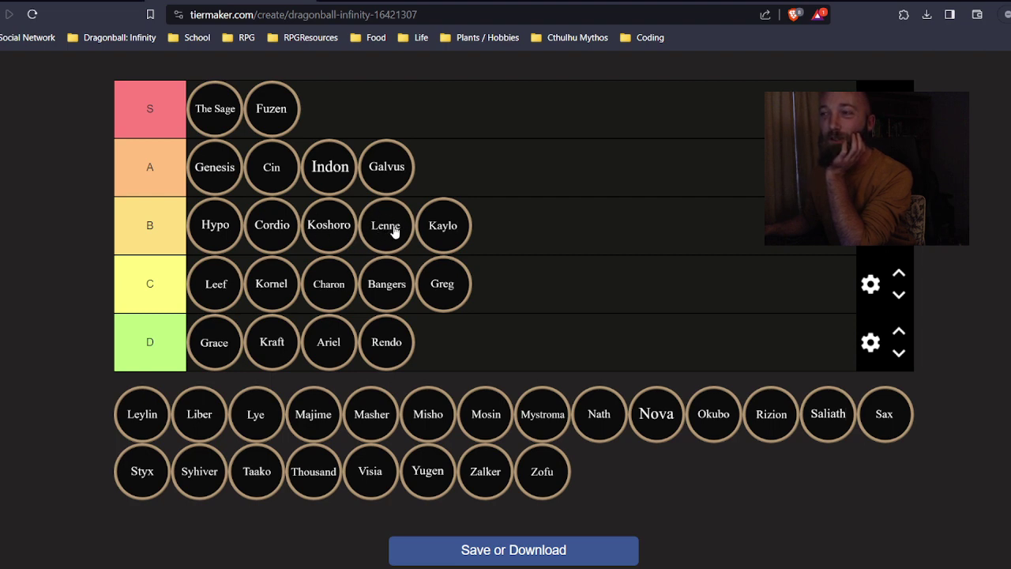
left_click_drag(390, 231, 330, 229)
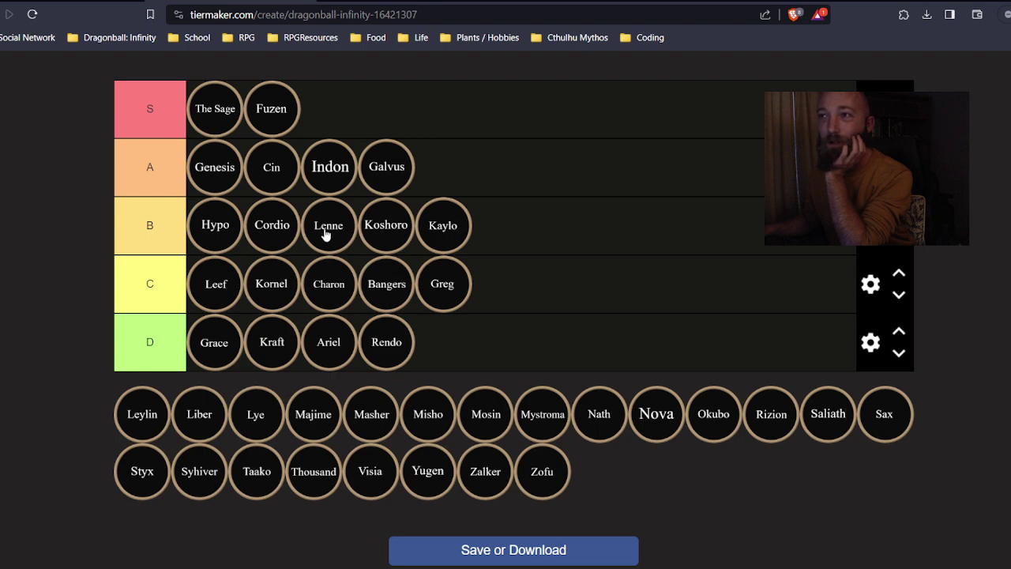
left_click_drag(328, 228, 273, 230)
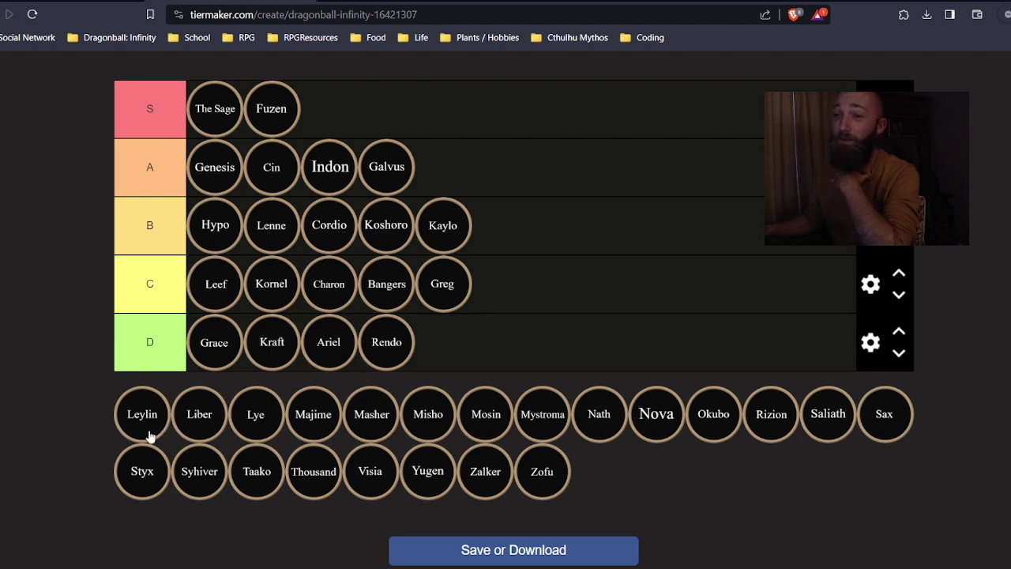
Move Leylin from the pool to the end of the A tier, after Galvus.
left_click_drag(158, 425, 450, 181)
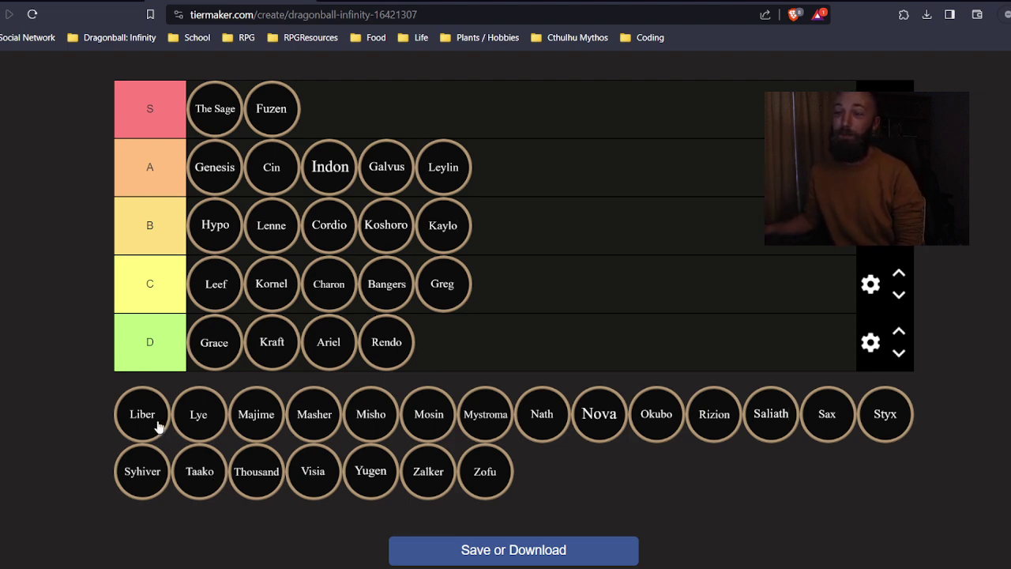
Move Liber from the pool to the end of the B tier, after Kaylo.
left_click_drag(150, 422, 512, 235)
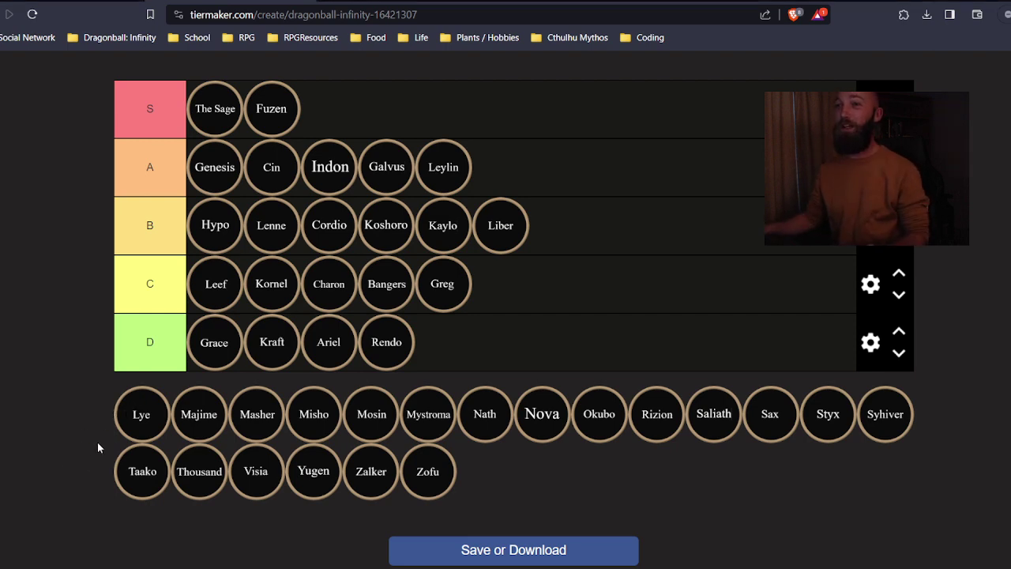
Add Lye to the S tier and position it between The Sage and Fuzen.
left_click_drag(128, 429, 322, 112)
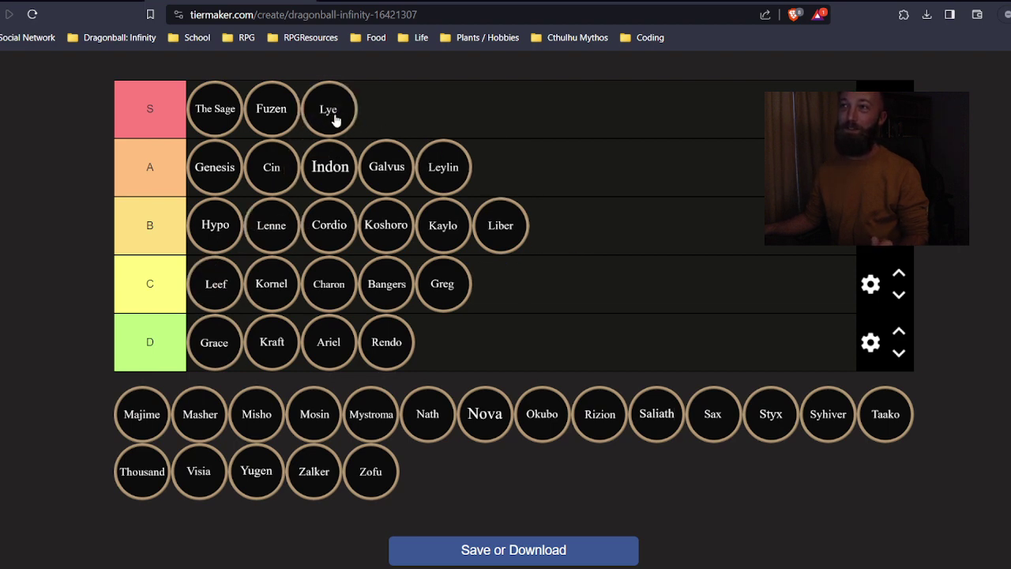
left_click_drag(335, 119, 276, 119)
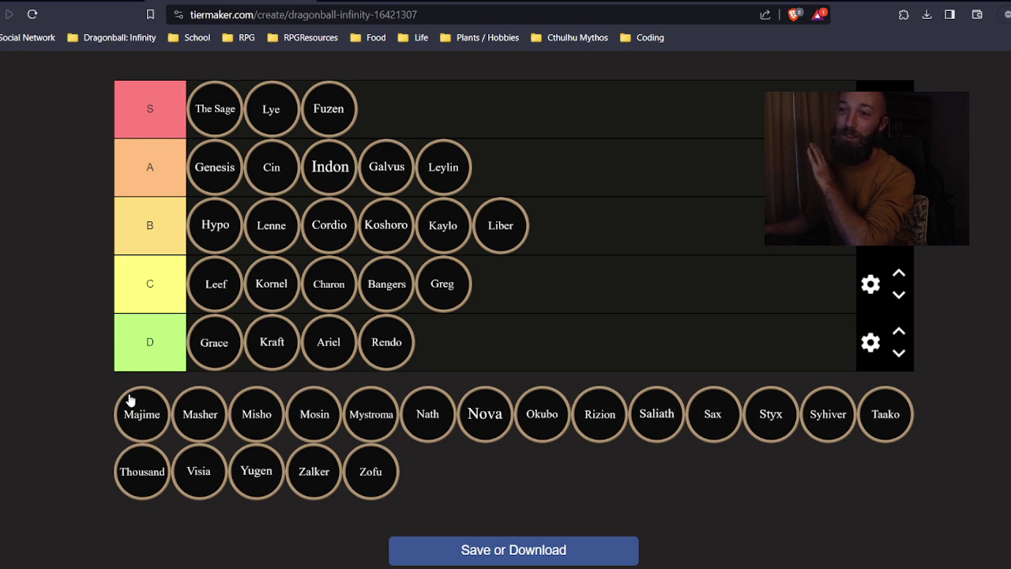
Add Majime to the A tier and position it between Indon and Galvus.
left_click_drag(147, 424, 501, 180)
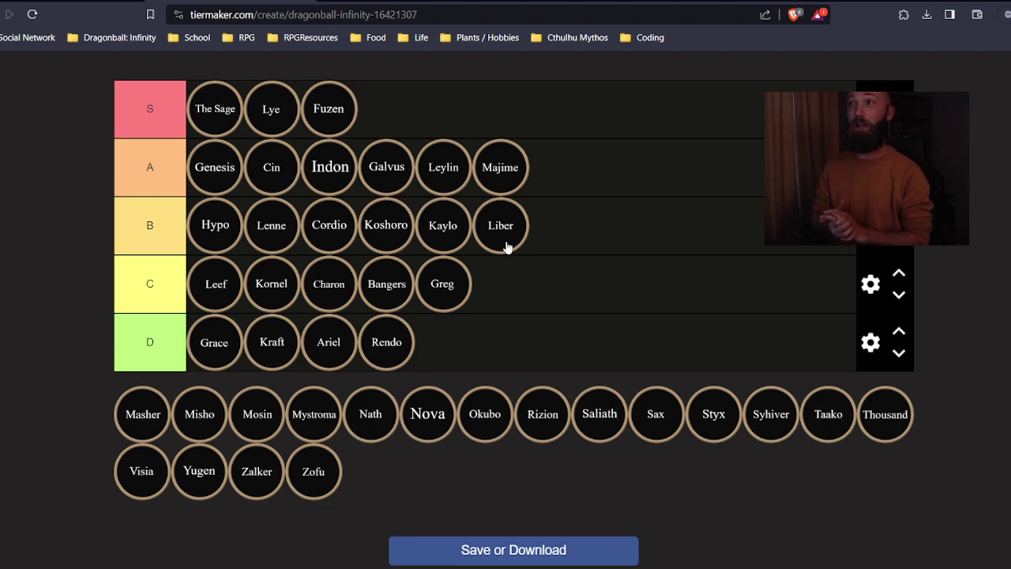
left_click_drag(500, 175, 392, 173)
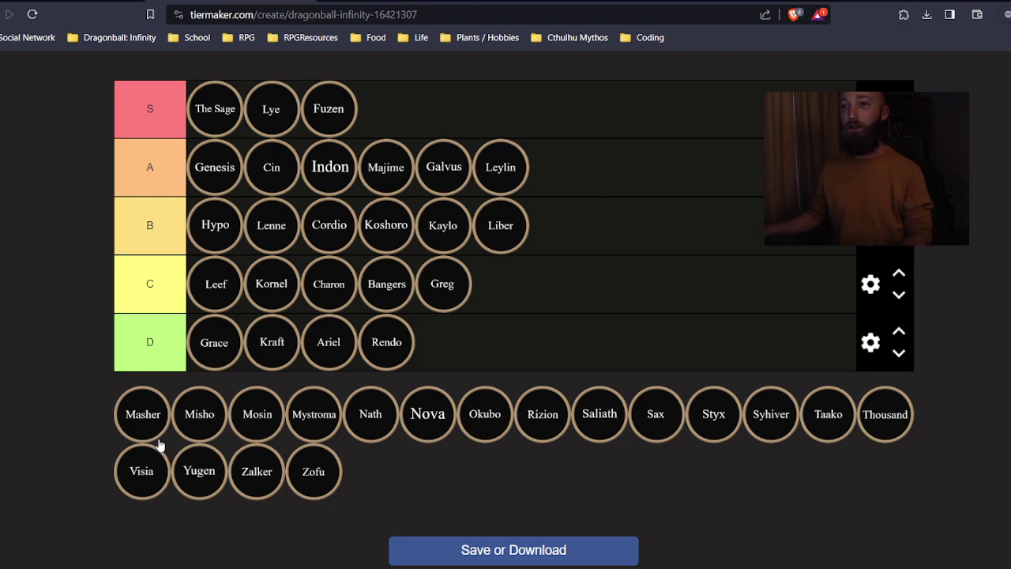
Place Masher in the C tier between Bangers and Greg.
left_click_drag(156, 437, 451, 296)
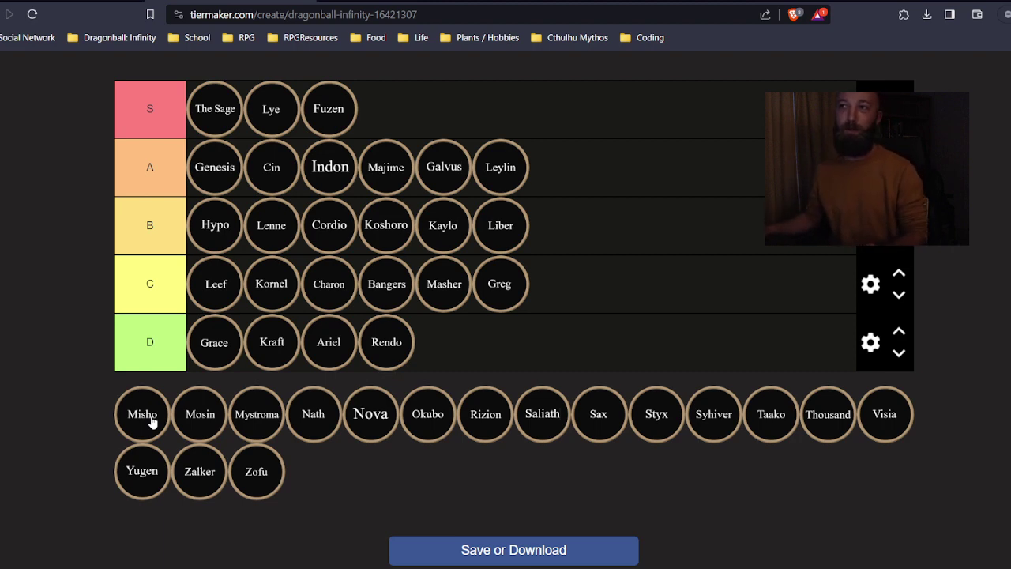
Place Misho in the B tier between Lenne and Cordio.
left_click_drag(154, 422, 331, 230)
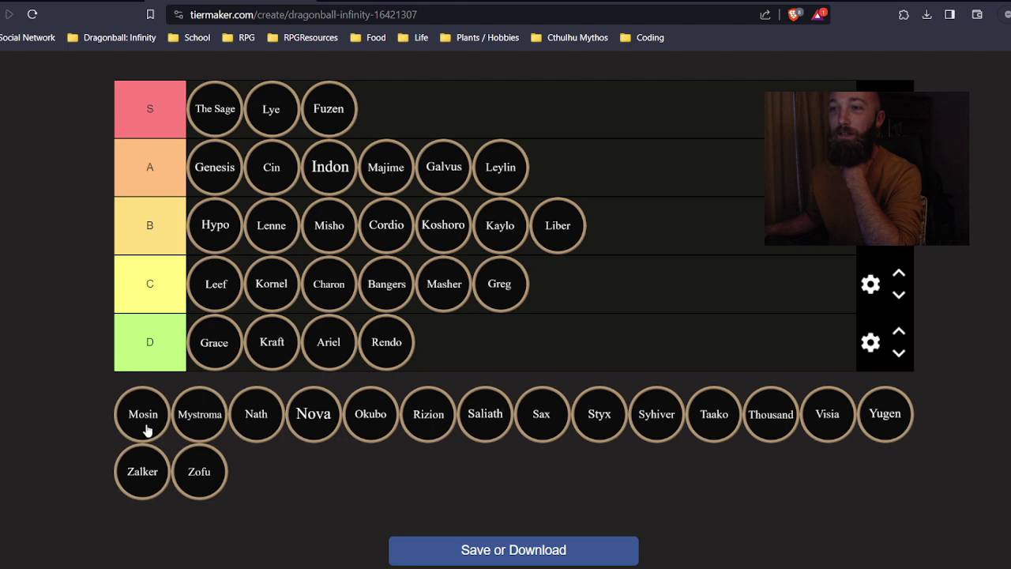
Place Mosin in the B tier between Hypo and Lenne.
left_click_drag(143, 416, 278, 229)
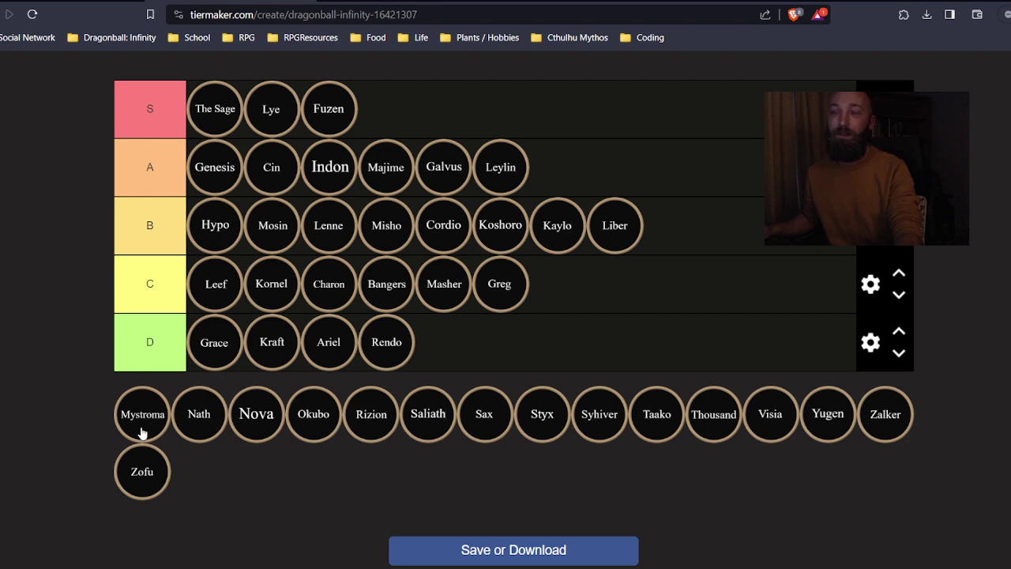
Add Mystroma to the C tier, positioned between Kornel and Charon.
left_click_drag(141, 433, 217, 300)
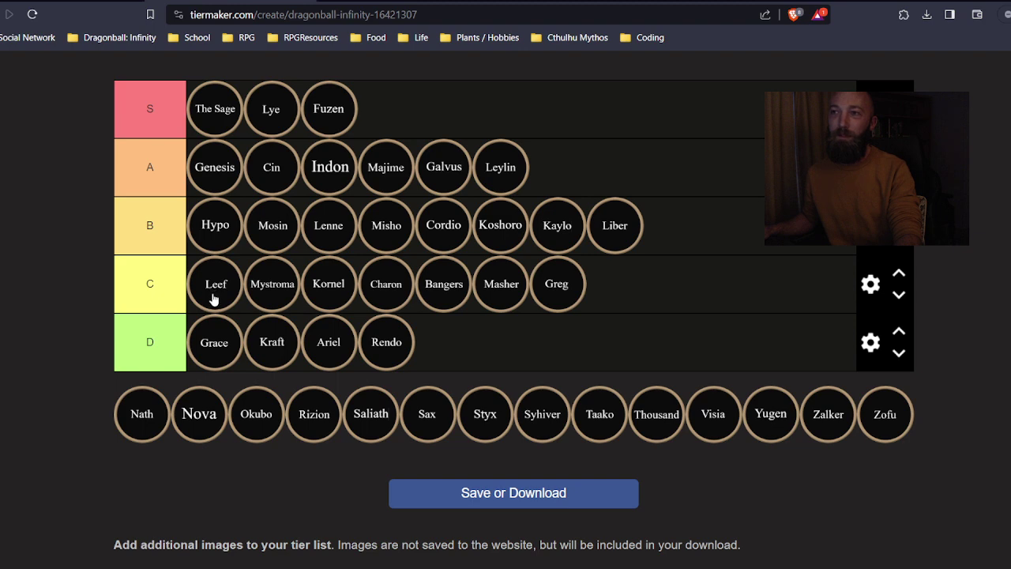
left_click_drag(333, 292, 265, 300)
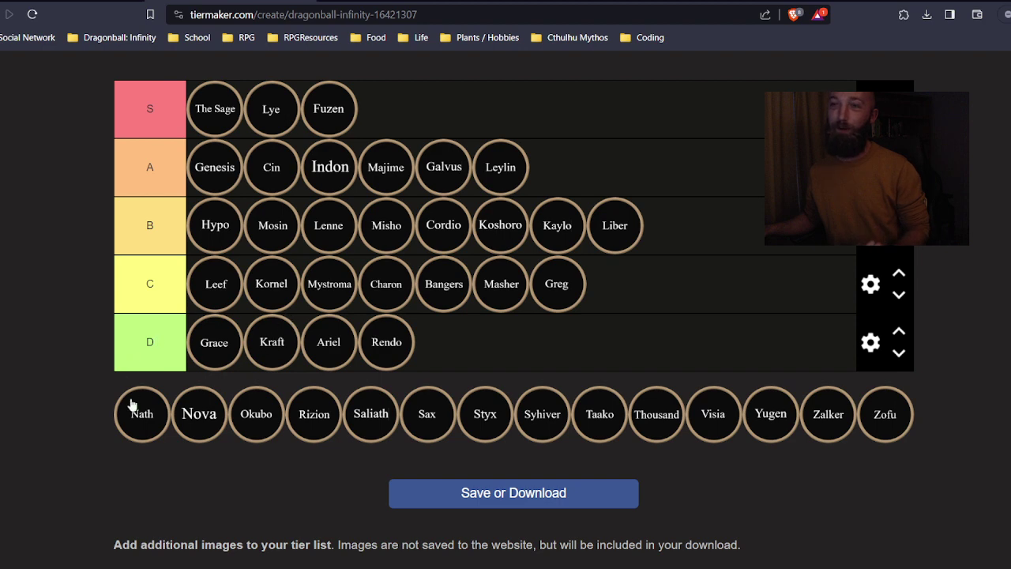
Move Nath from the pool to the end of the A tier, after Leylin.
left_click_drag(140, 434, 553, 188)
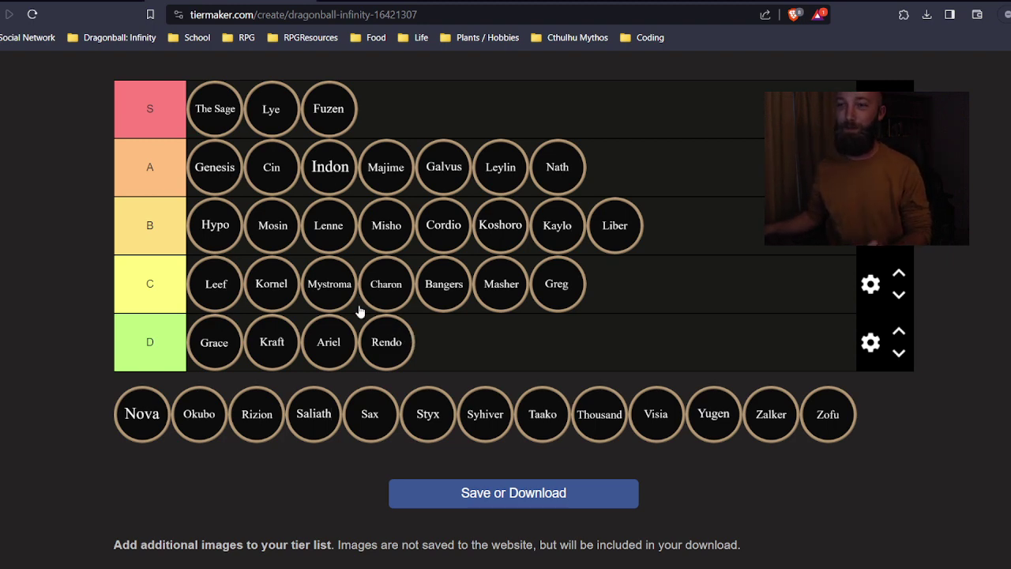
Move Nova from the pool into the S tier after Fuzen, leaving twelve unranked.
left_click_drag(141, 414, 418, 117)
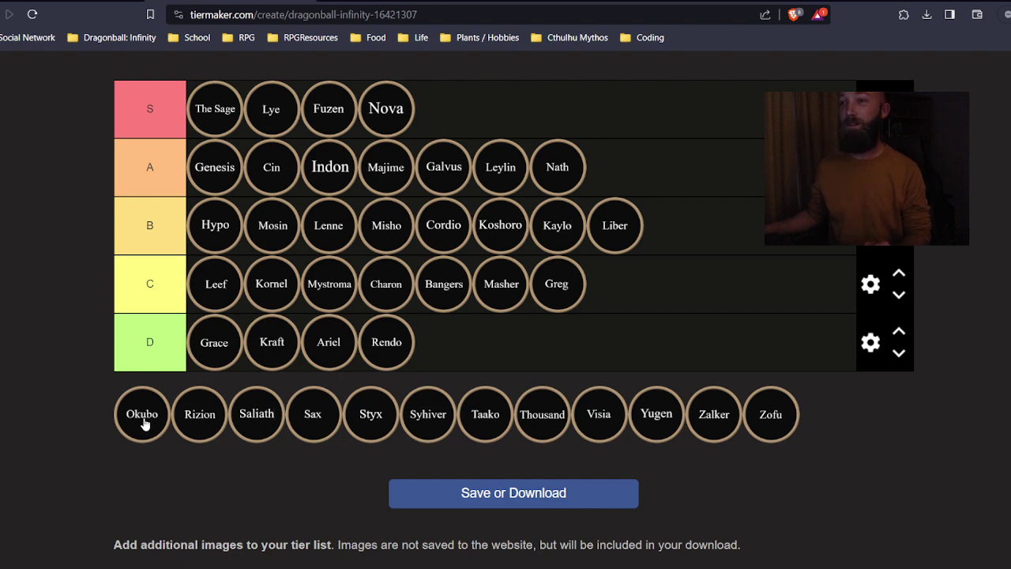
Add Okubo to the D tier so the order reads Kraft, Okubo, Ariel.
left_click_drag(145, 424, 313, 351)
left_click_drag(376, 353, 325, 348)
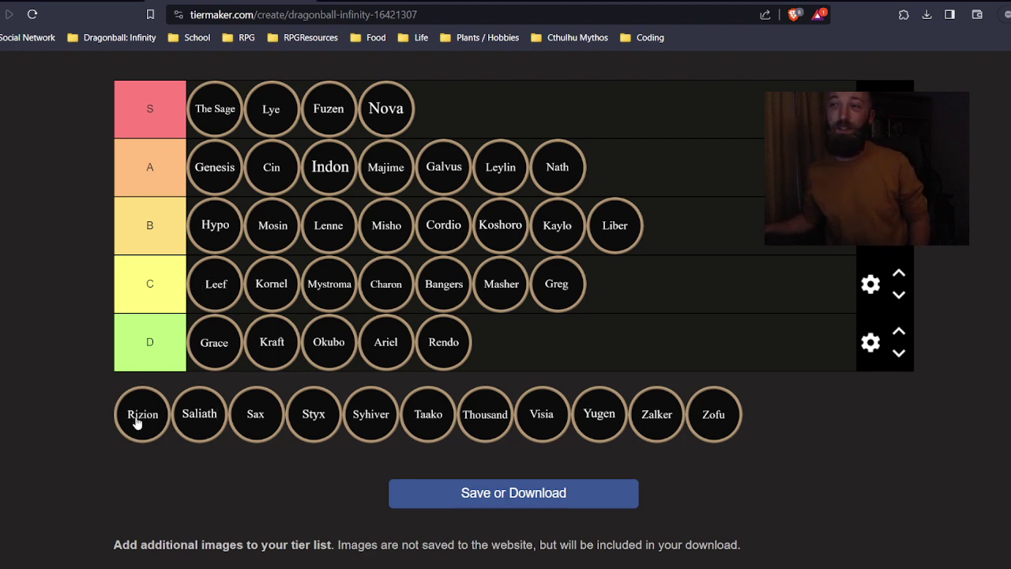
Place the Rizion circle at the end of the C row, following Greg.
left_click_drag(139, 420, 620, 295)
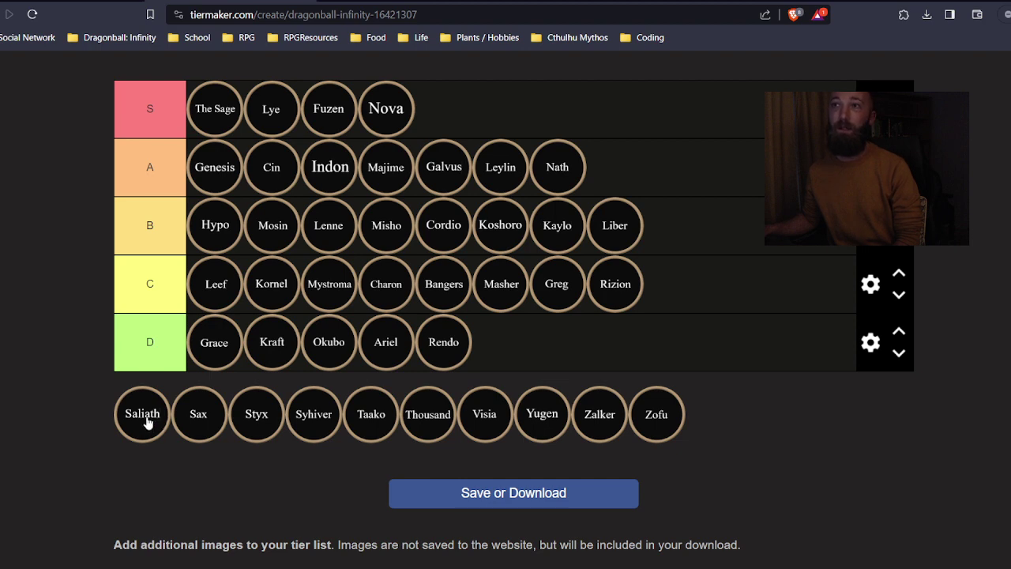
Move the Saliath circle into the A row so it sits between Galvus and Leylin.
left_click_drag(147, 422, 506, 174)
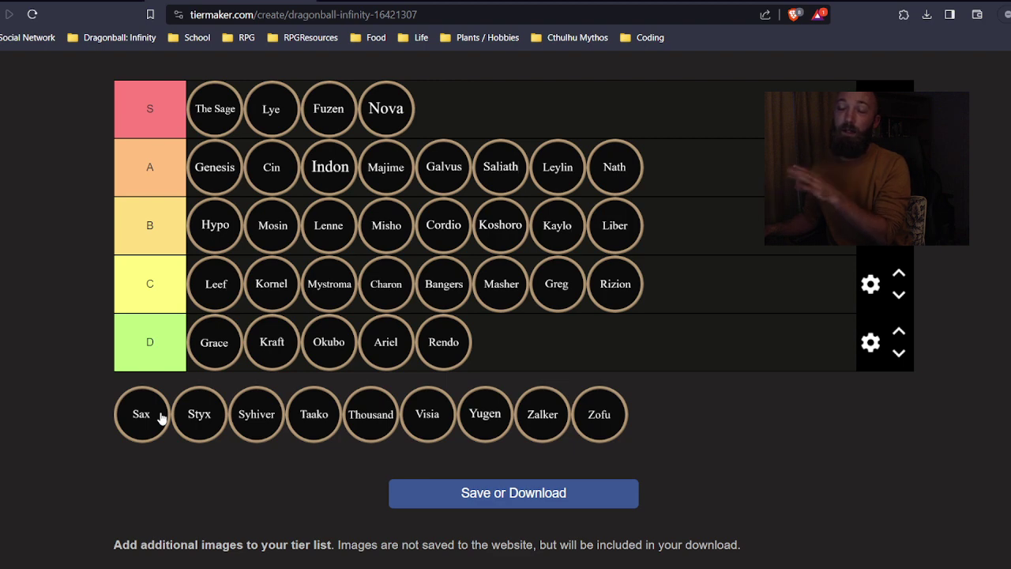
Put the Sax circle into the D row between Ariel and Rendo.
left_click_drag(141, 419, 447, 355)
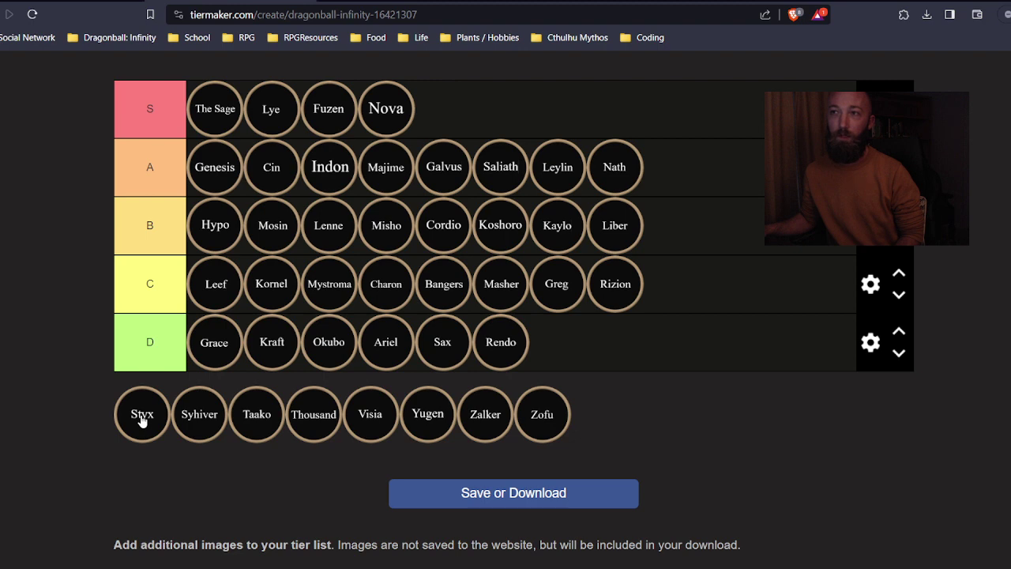
Place the Styx circle in the B row between Mosin and Lenne.
left_click_drag(142, 419, 335, 229)
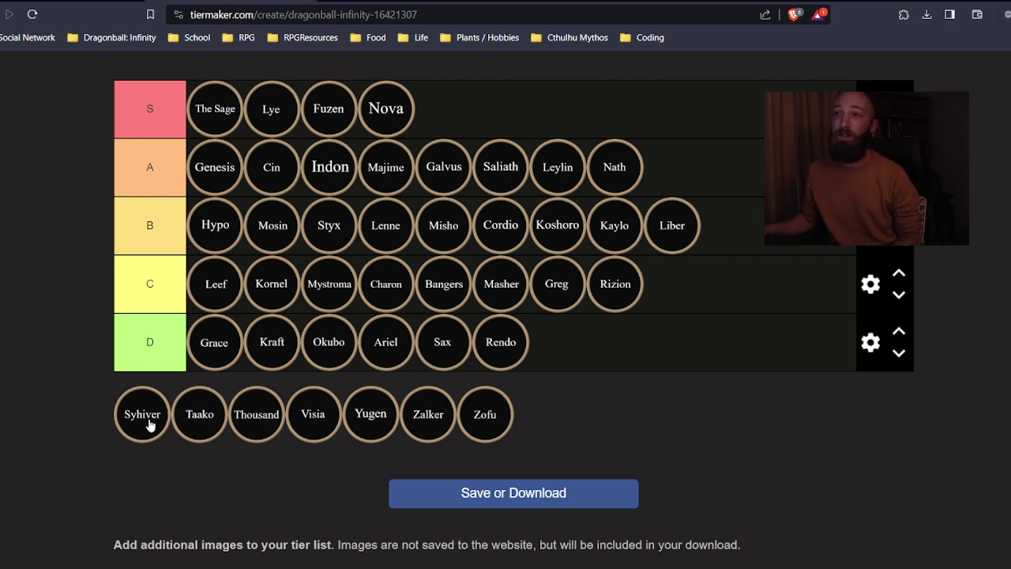
Move the Syhiver circle into the A row between Majime and Galvus.
left_click_drag(154, 423, 445, 166)
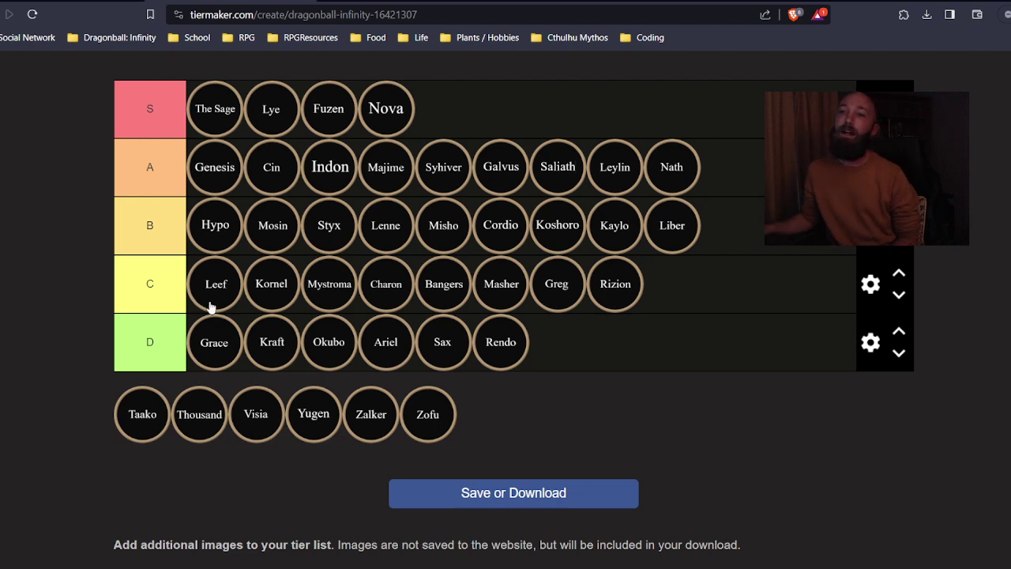
Place the Taako circle in the B row between Hypo and Mosin.
left_click_drag(141, 444, 263, 236)
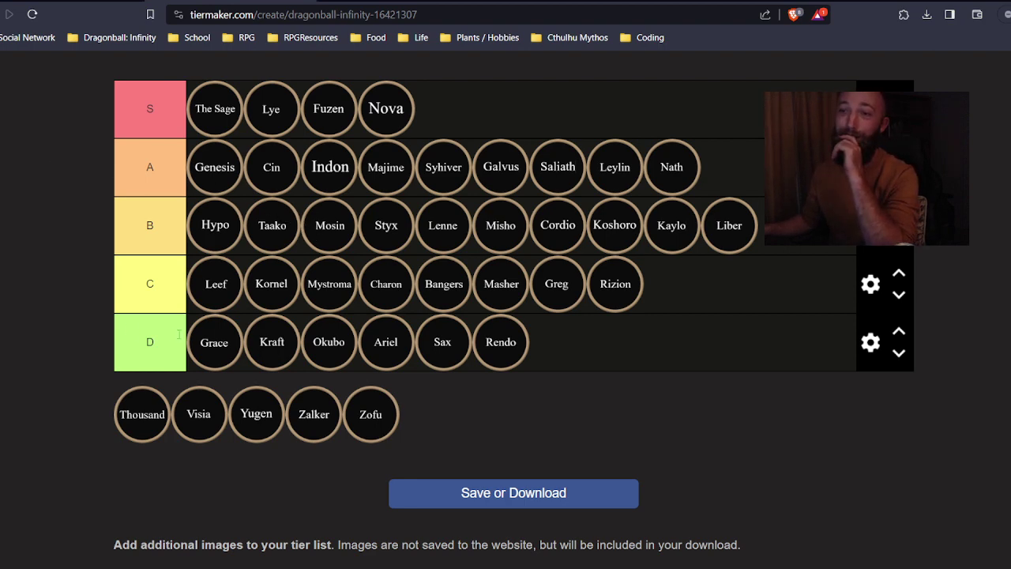
Add the Thousand circle to the end of the S row after Nova.
left_click_drag(143, 428, 447, 109)
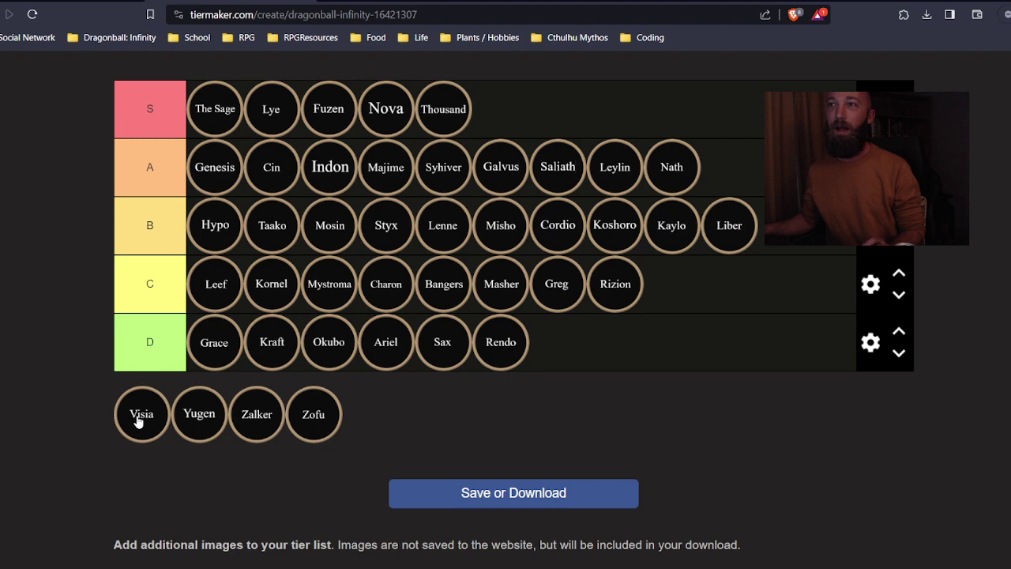
Place the Visia circle in the B row between Styx and Lenne.
left_click_drag(146, 419, 443, 227)
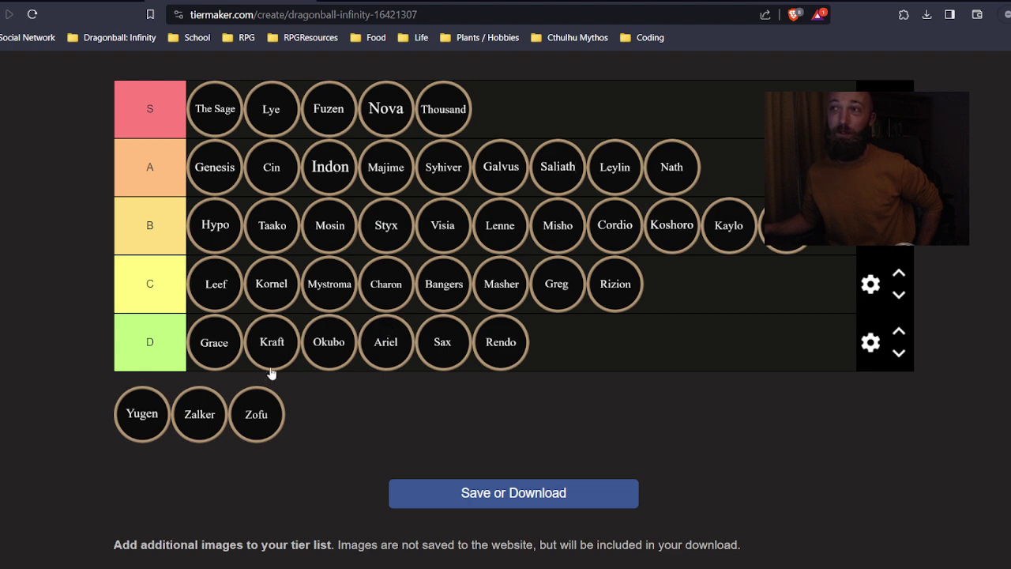
Move Yugen into the A row and position it between Indon and Syhiver.
left_click_drag(136, 424, 381, 170)
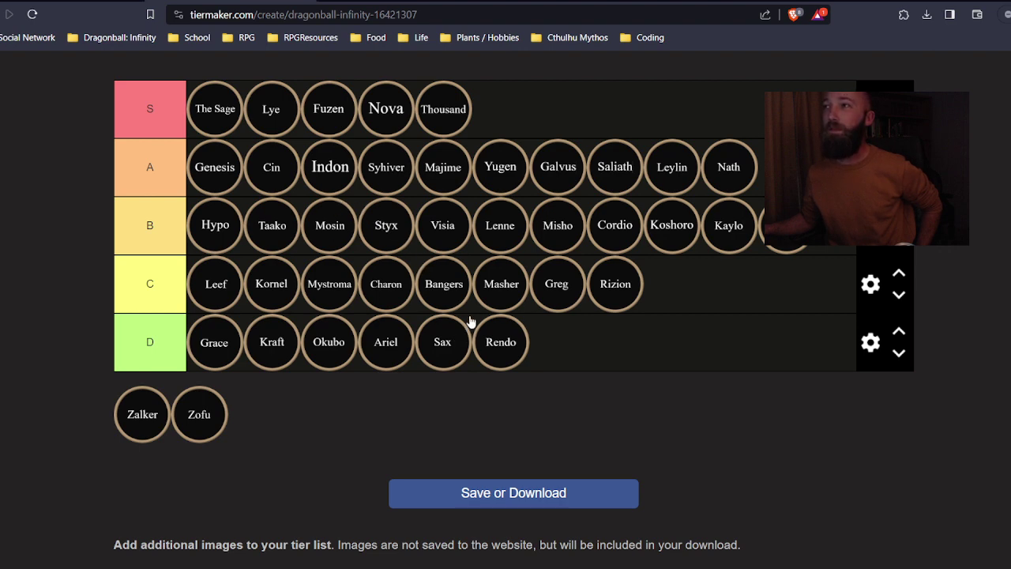
left_click_drag(502, 176, 386, 169)
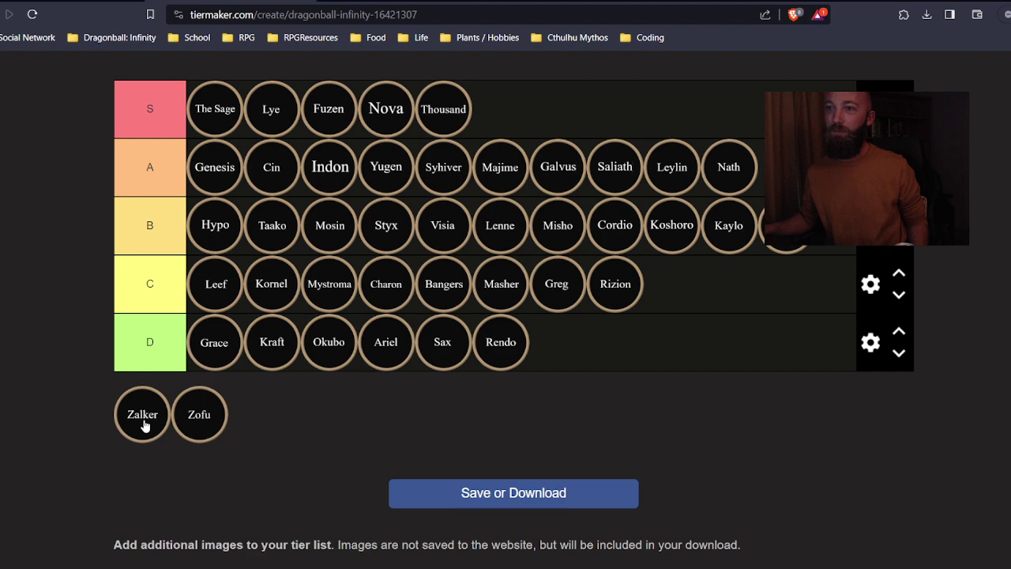
Place the Zalker circle in the B row between Styx and Visia.
left_click_drag(143, 424, 455, 236)
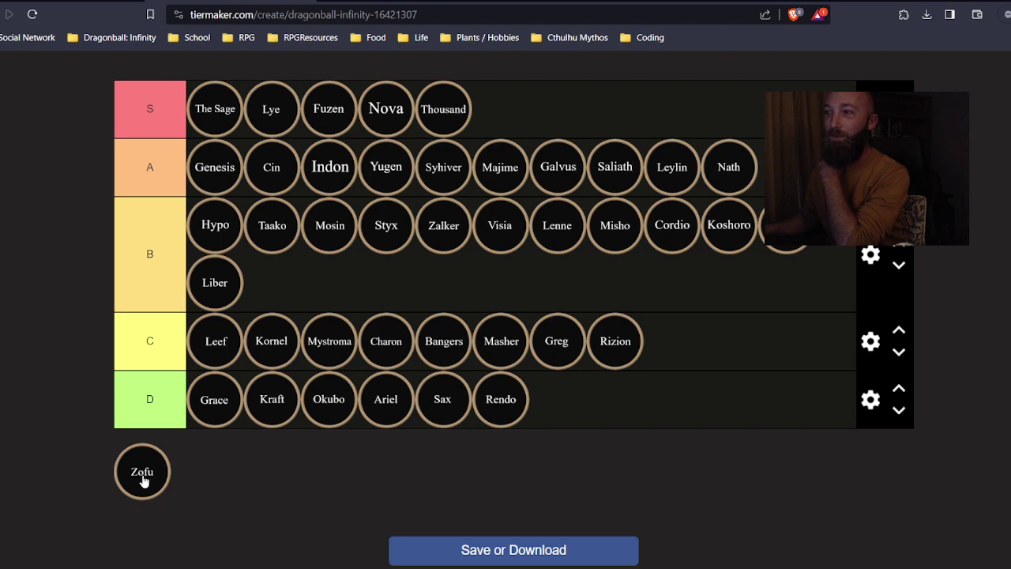
Move the last pool character, Zofu, into the C tier between Greg and Rizion.
left_click_drag(144, 478, 613, 348)
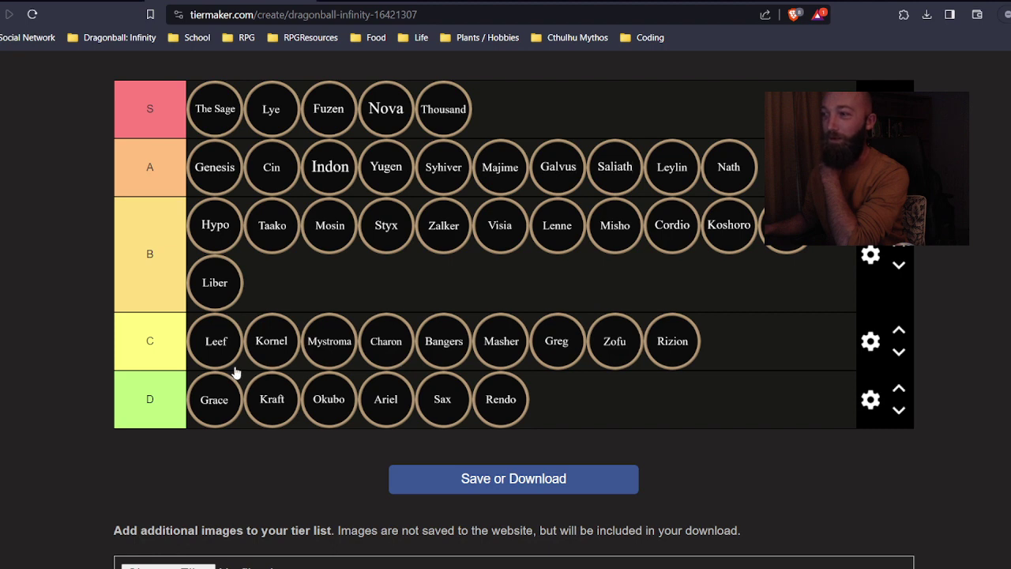